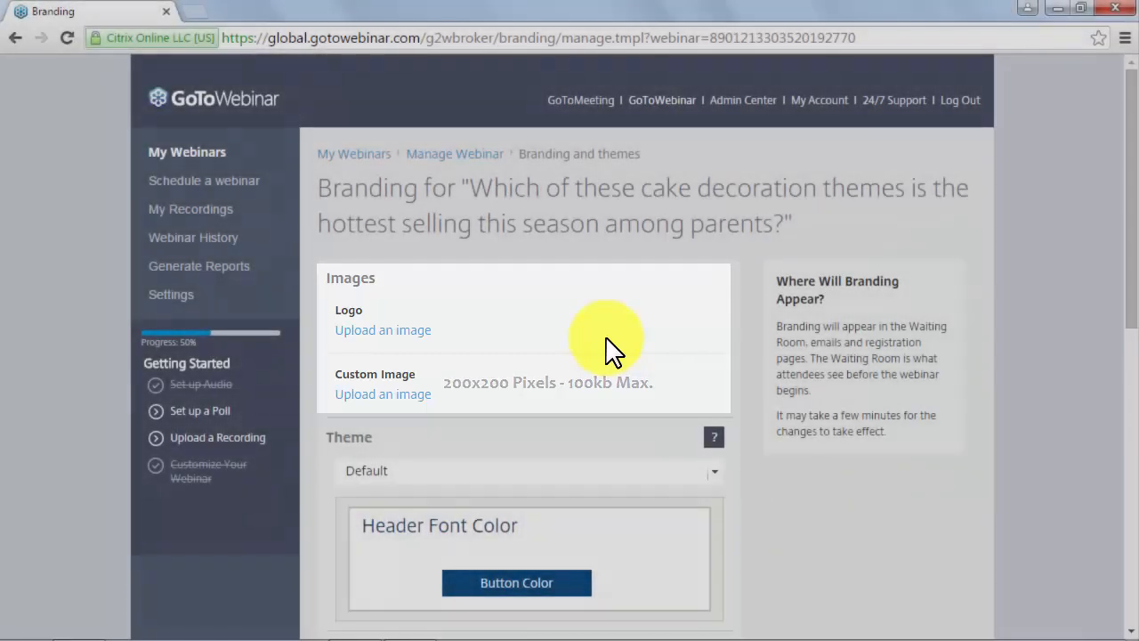
- Scroll the Branding and themes page to review the Images section
{"action": "scroll", "coordinate": [606, 338], "scroll_direction": "down", "scroll_amount": 1}
{"action": "scroll", "coordinate": [606, 338], "scroll_direction": "up", "scroll_amount": 1}
{"action": "scroll", "coordinate": [606, 338], "scroll_direction": "down", "scroll_amount": 1}
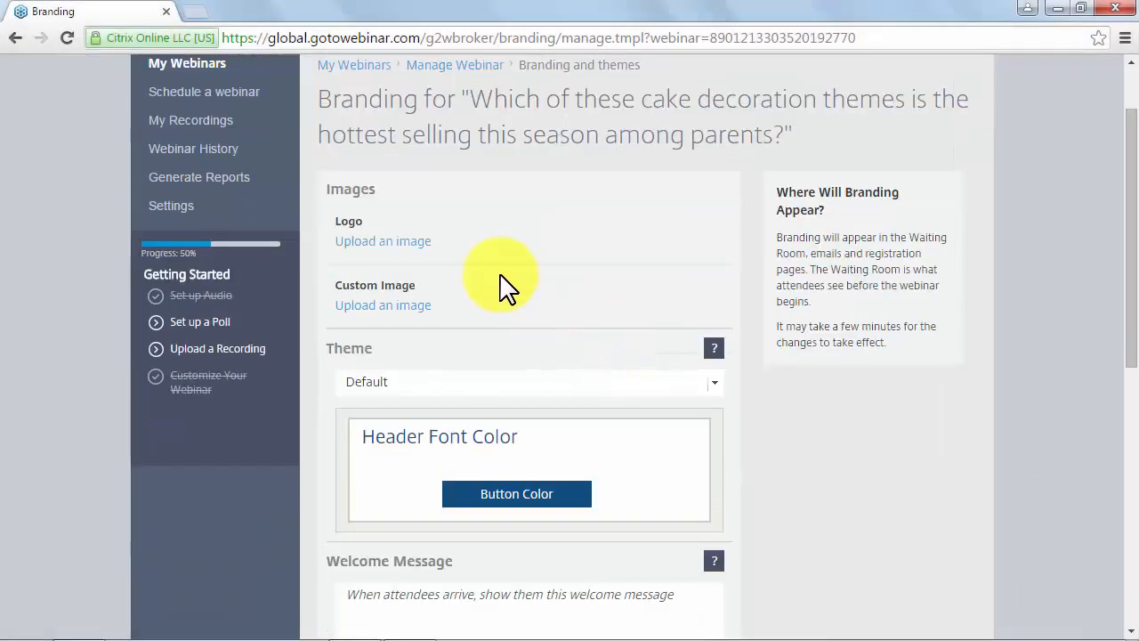
- Upload the torta 1 chocolate cake picture and accept it as the webinar's logo
{"action": "left_click", "coordinate": [389, 240]}
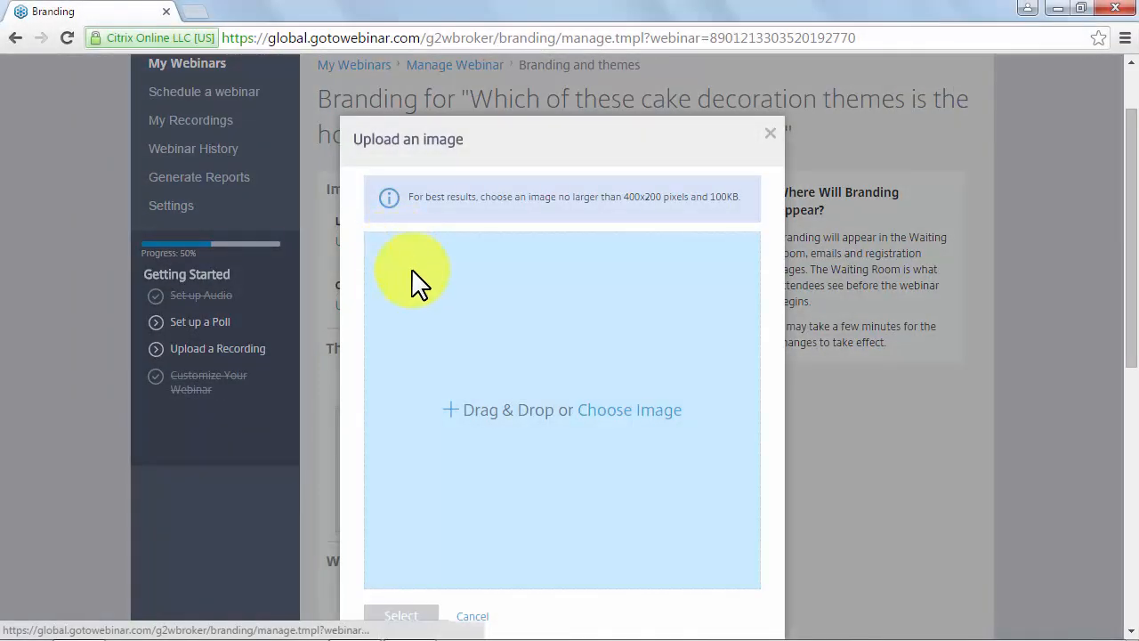
{"action": "left_click", "coordinate": [510, 378]}
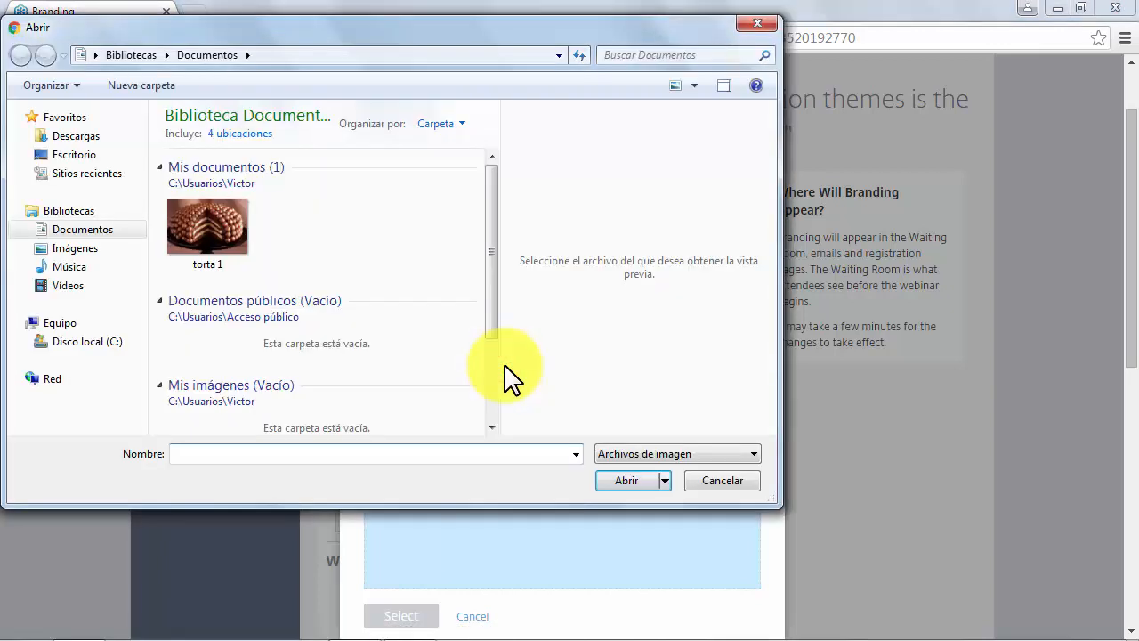
{"action": "left_click", "coordinate": [216, 228]}
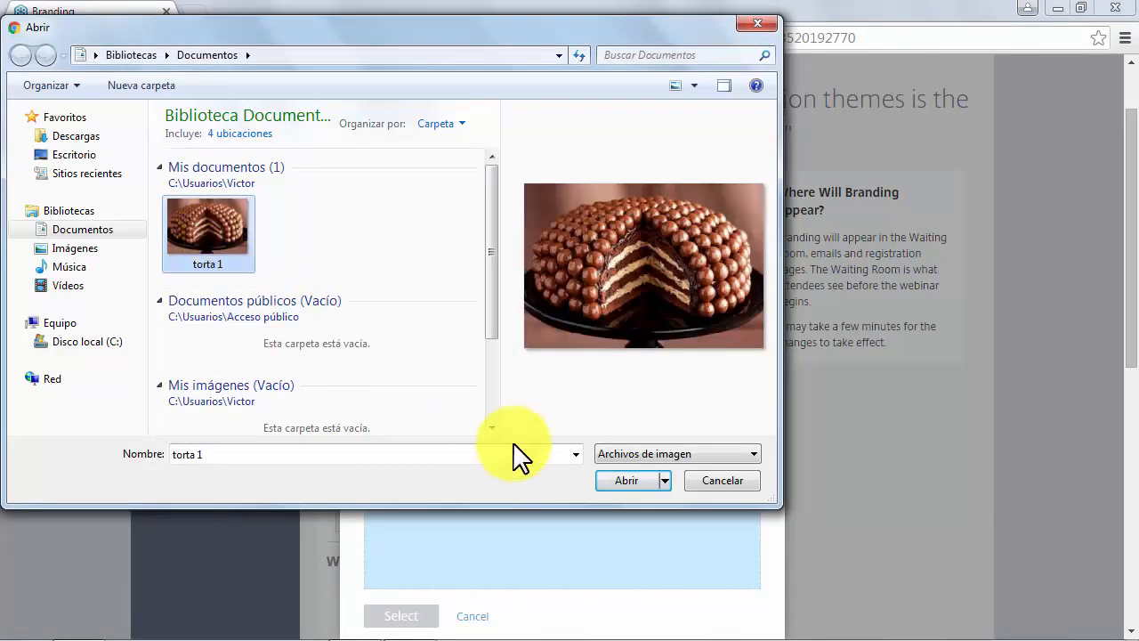
{"action": "left_click", "coordinate": [612, 479]}
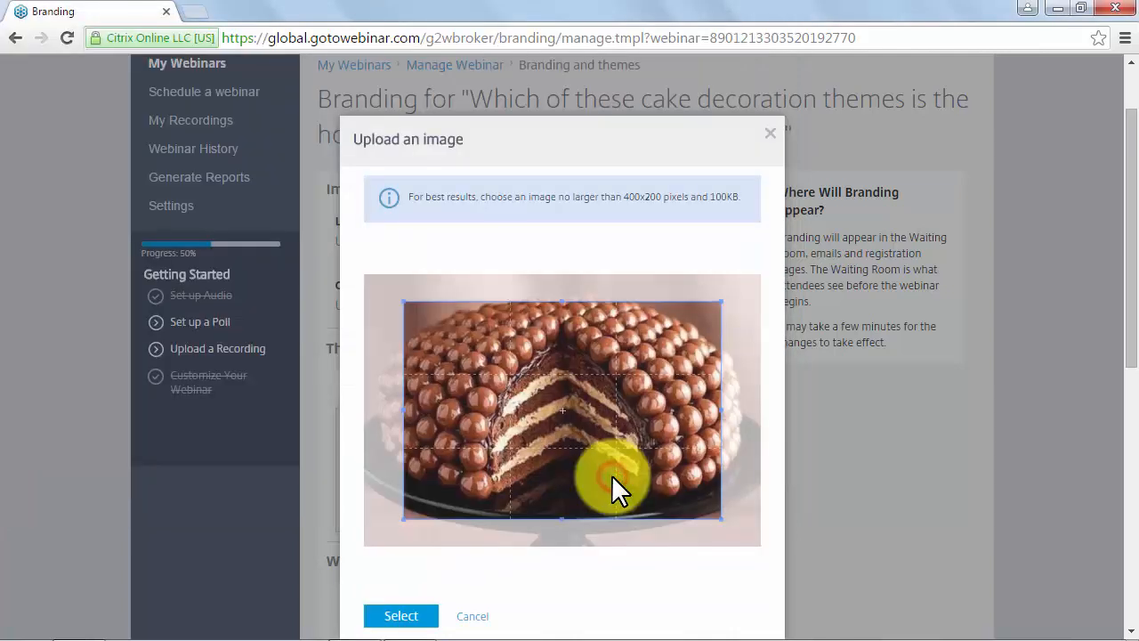
{"action": "left_click", "coordinate": [418, 618]}
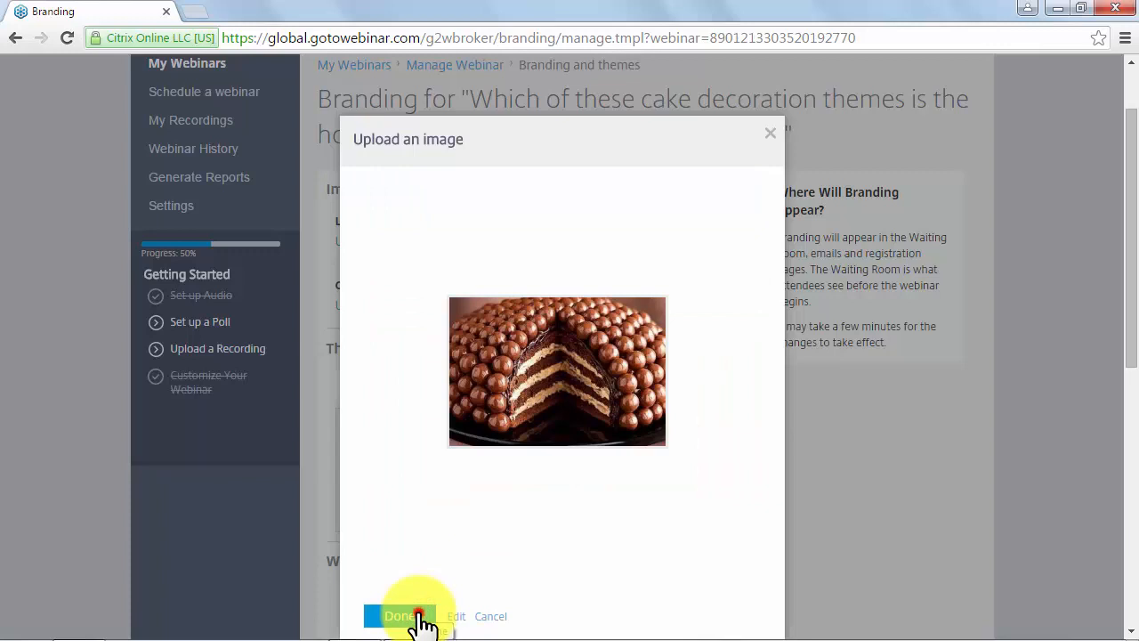
{"action": "scroll", "coordinate": [577, 427], "scroll_direction": "down", "scroll_amount": 2}
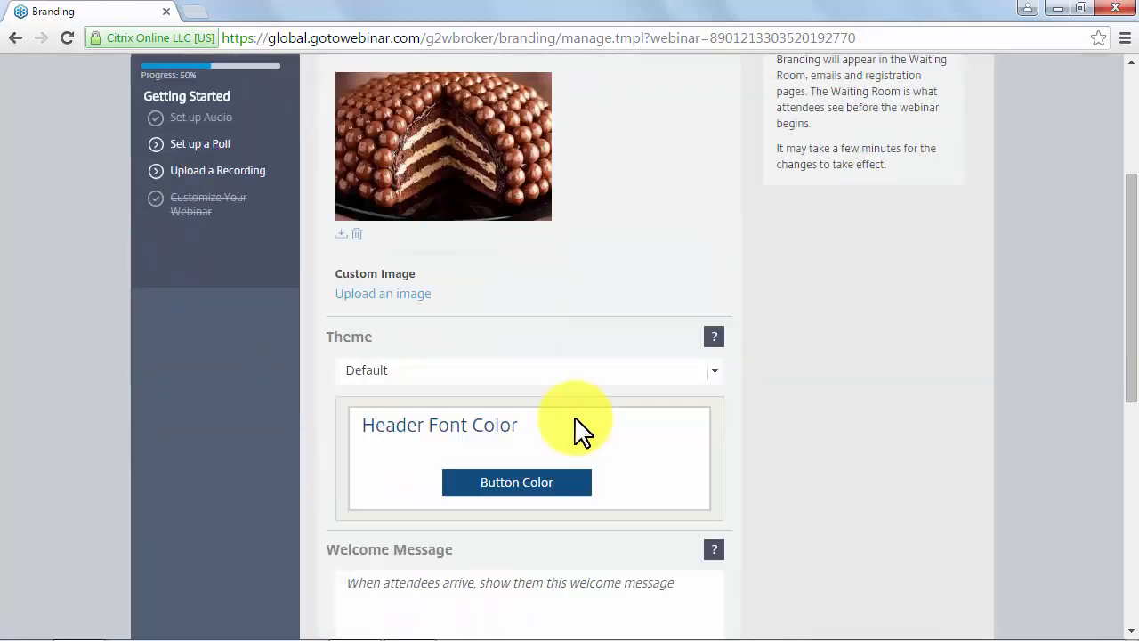
{"action": "left_click", "coordinate": [592, 374]}
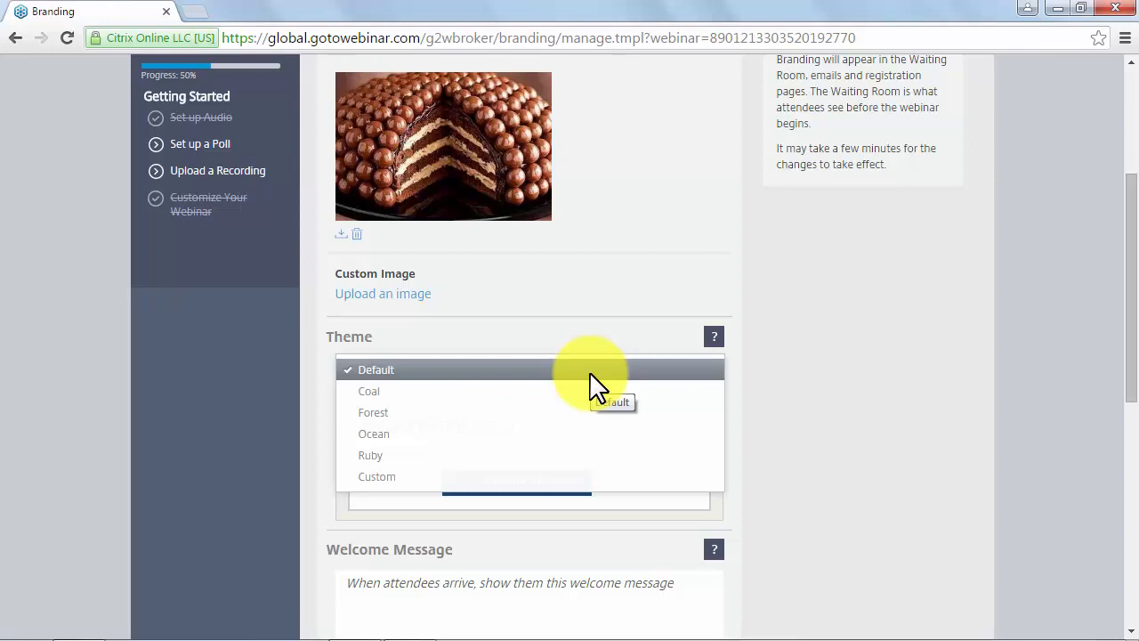
- Keep the webinar theme set to Default
{"action": "left_click", "coordinate": [591, 374]}
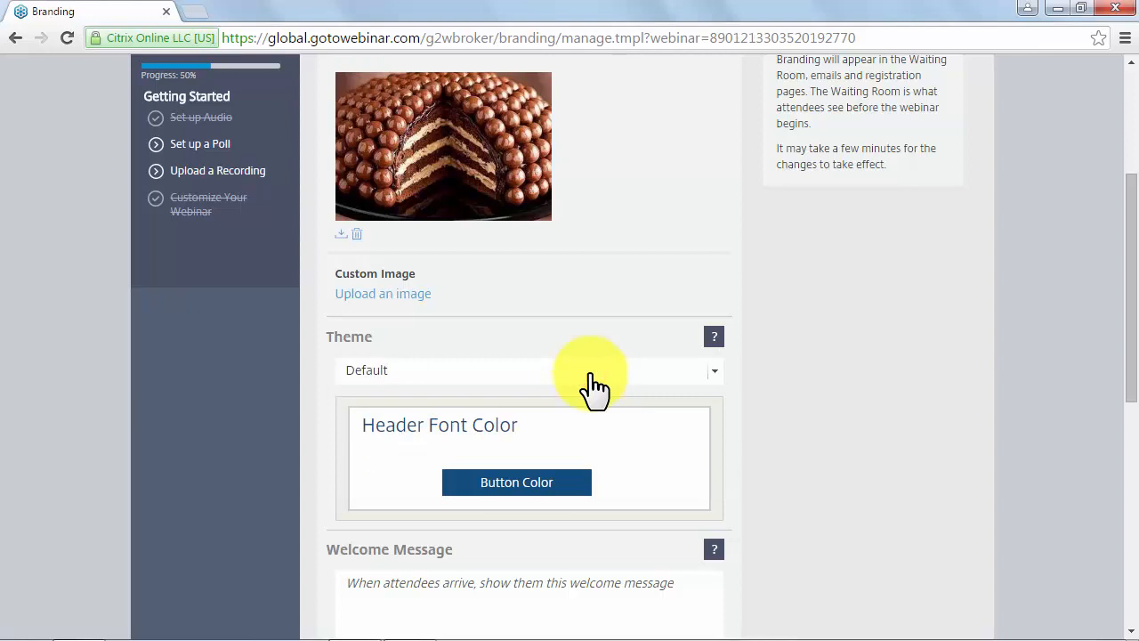
{"action": "scroll", "coordinate": [591, 374], "scroll_direction": "down", "scroll_amount": 1}
{"action": "scroll", "coordinate": [591, 382], "scroll_direction": "down", "scroll_amount": 2}
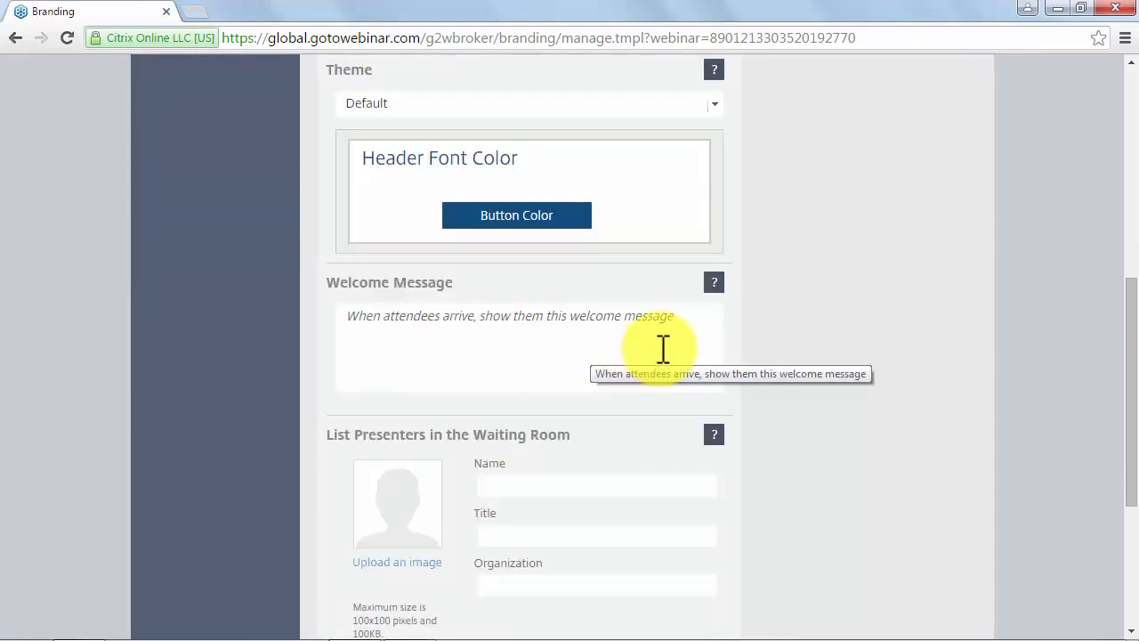
- Replace the old welcome message text with 'Welcome!'
{"action": "left_click", "coordinate": [693, 331]}
{"action": "key", "text": "ctrl+a"}
{"action": "key", "text": "BackSpace"}
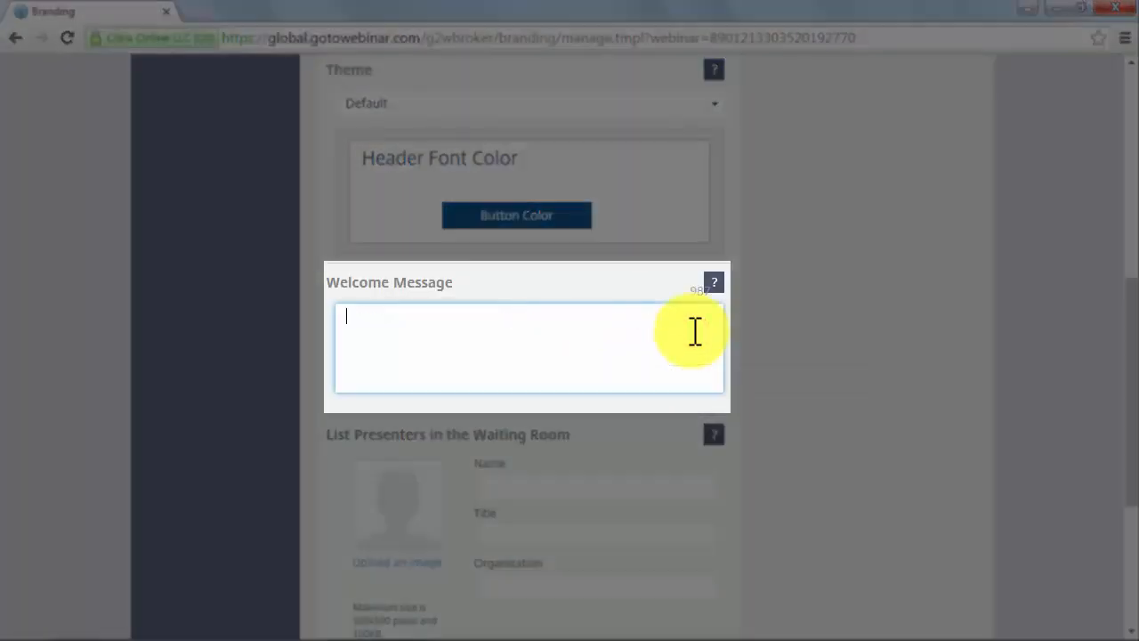
{"action": "type", "text": "Welcome!"}
{"action": "scroll", "coordinate": [792, 477], "scroll_direction": "down", "scroll_amount": 3}
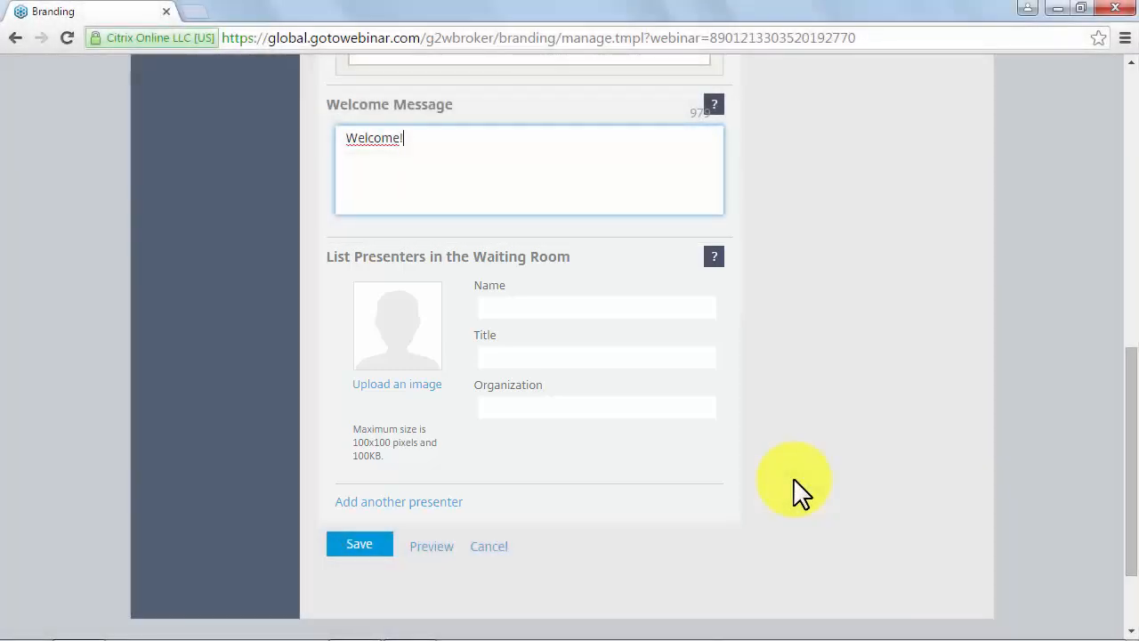
- Review the registration page preview showing the cake logo, close it, and save the branding
{"action": "left_click", "coordinate": [434, 547]}
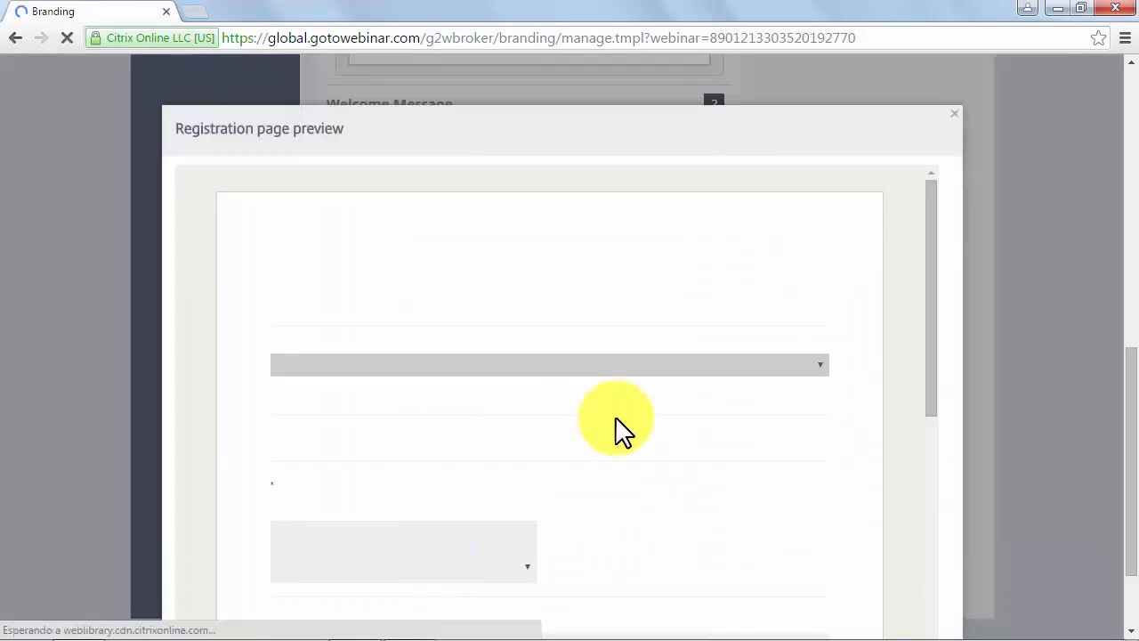
{"action": "scroll", "coordinate": [922, 436], "scroll_direction": "down", "scroll_amount": 1}
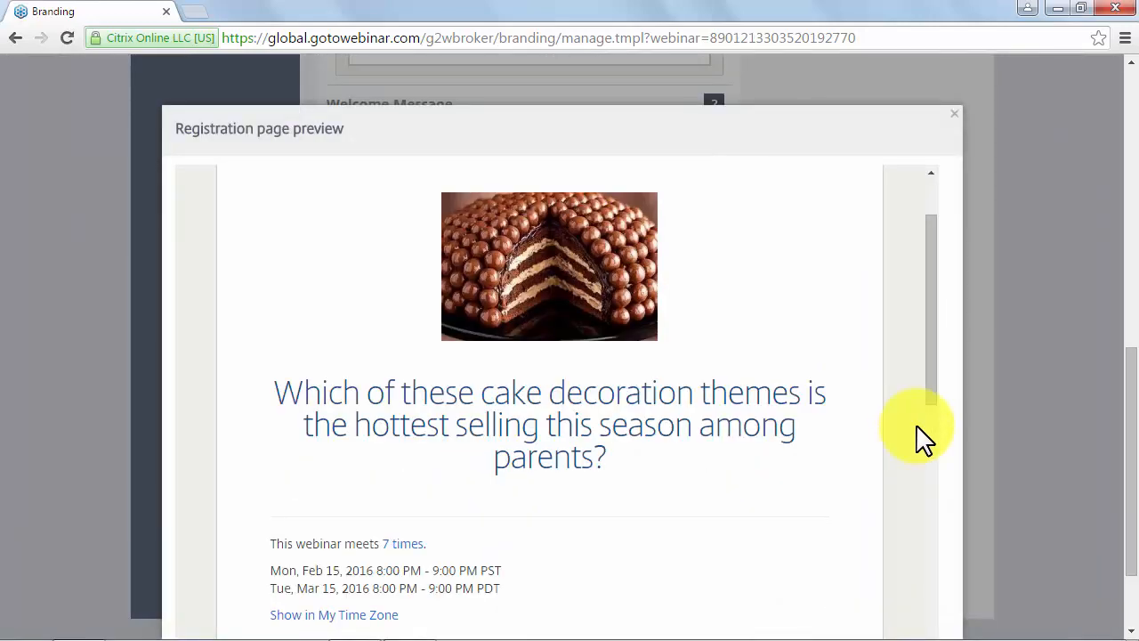
{"action": "scroll", "coordinate": [922, 435], "scroll_direction": "down", "scroll_amount": 5}
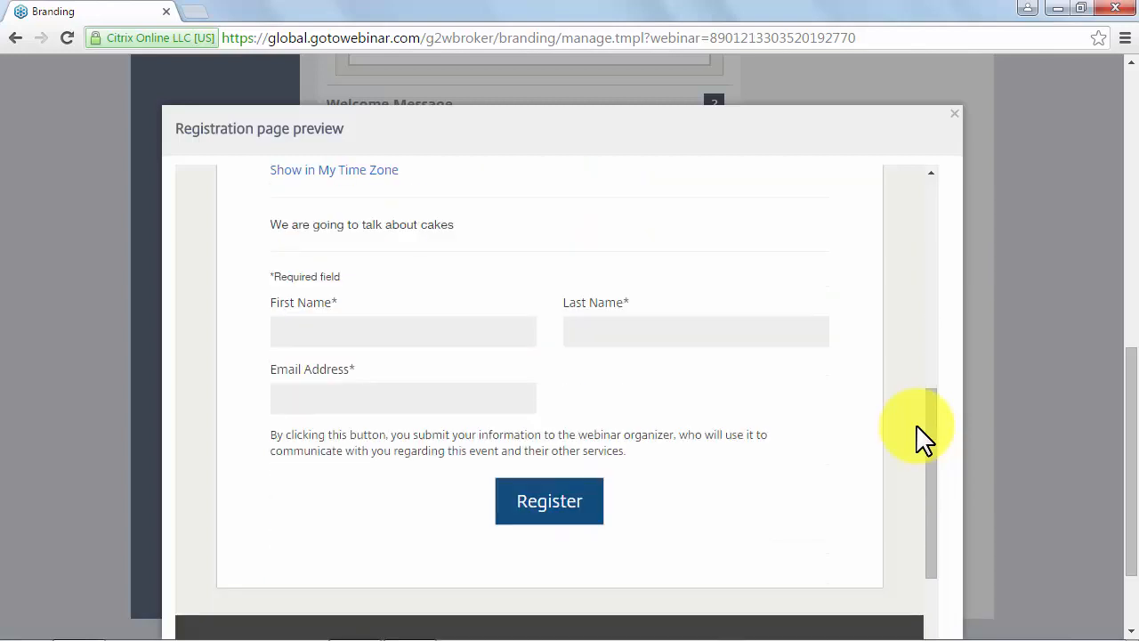
{"action": "left_click", "coordinate": [1032, 488]}
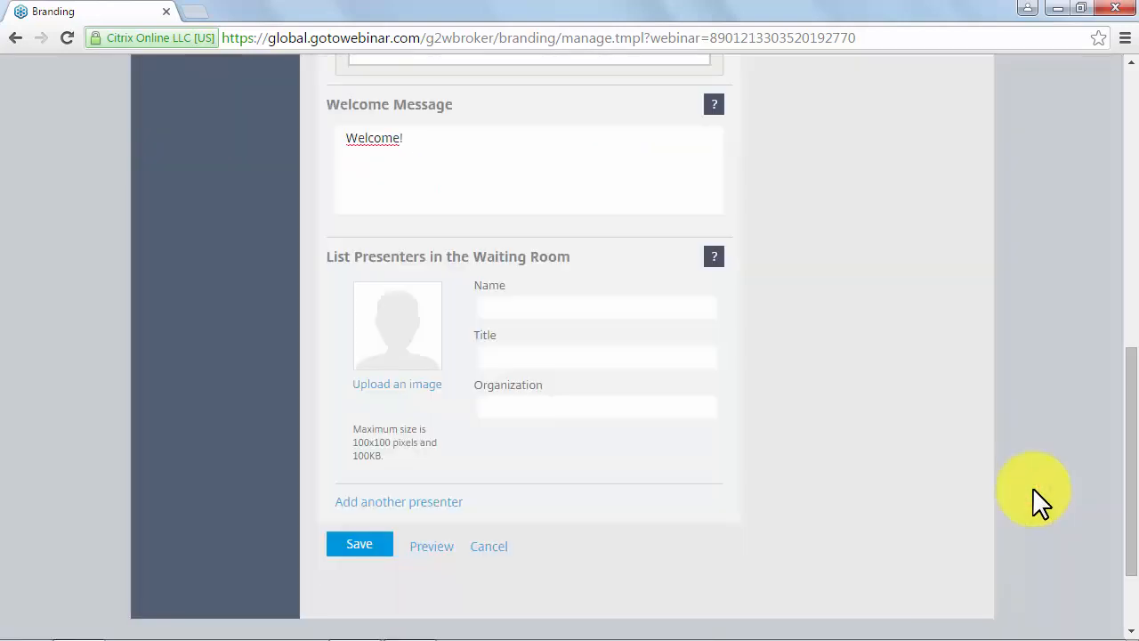
{"action": "left_click", "coordinate": [352, 545]}
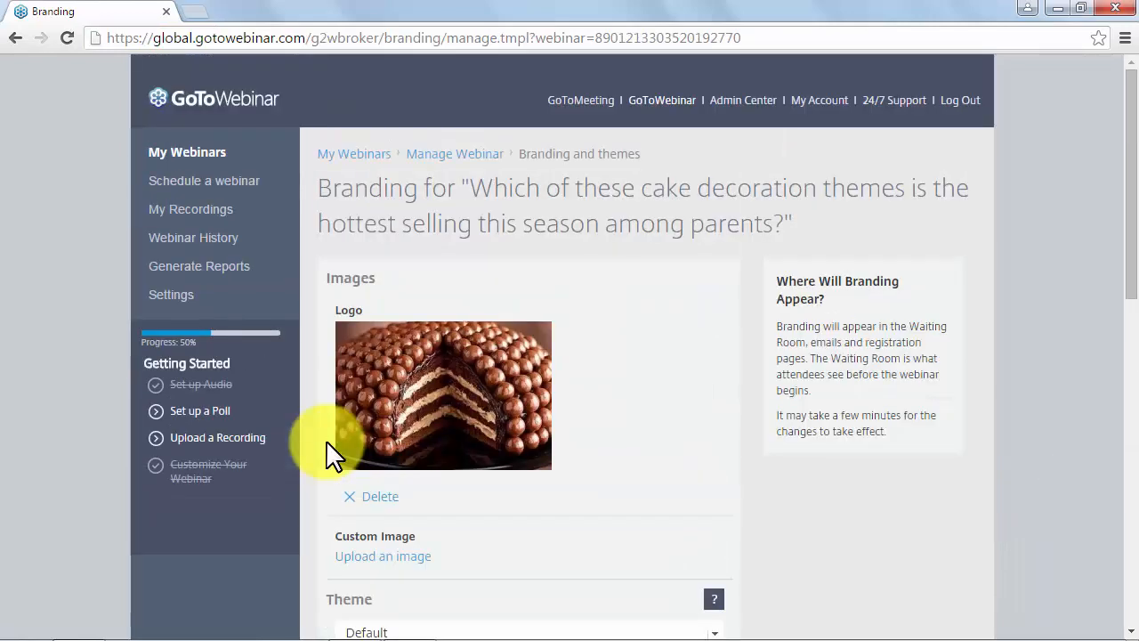
- Return to the Manage Webinar overview and open the Organizers edit page
{"action": "left_click", "coordinate": [447, 155]}
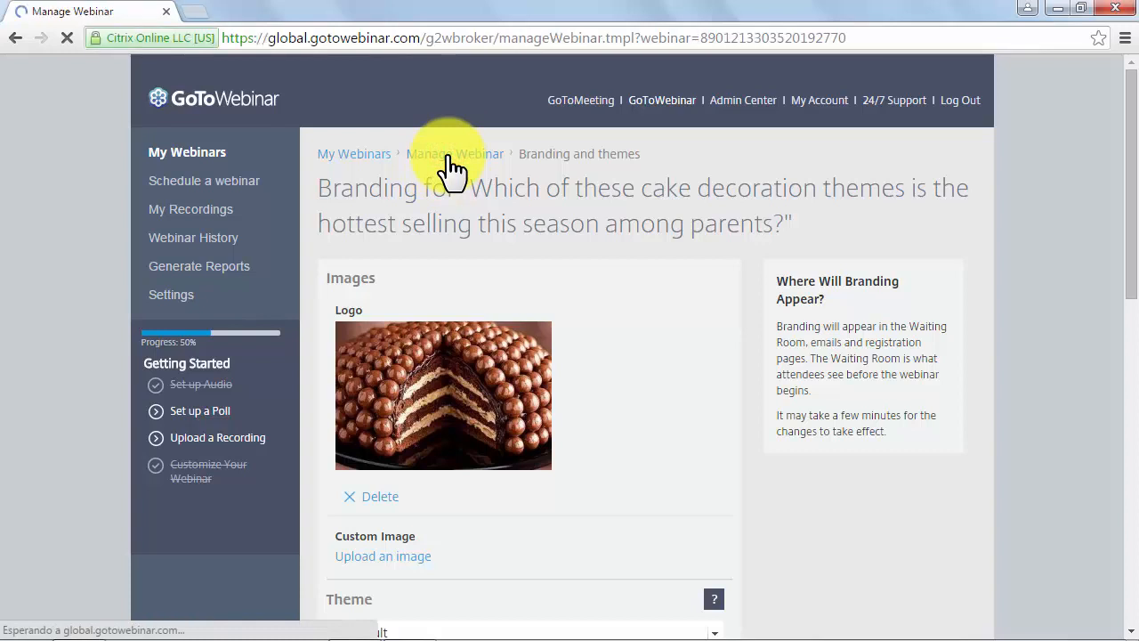
{"action": "scroll", "coordinate": [564, 386], "scroll_direction": "down", "scroll_amount": 5}
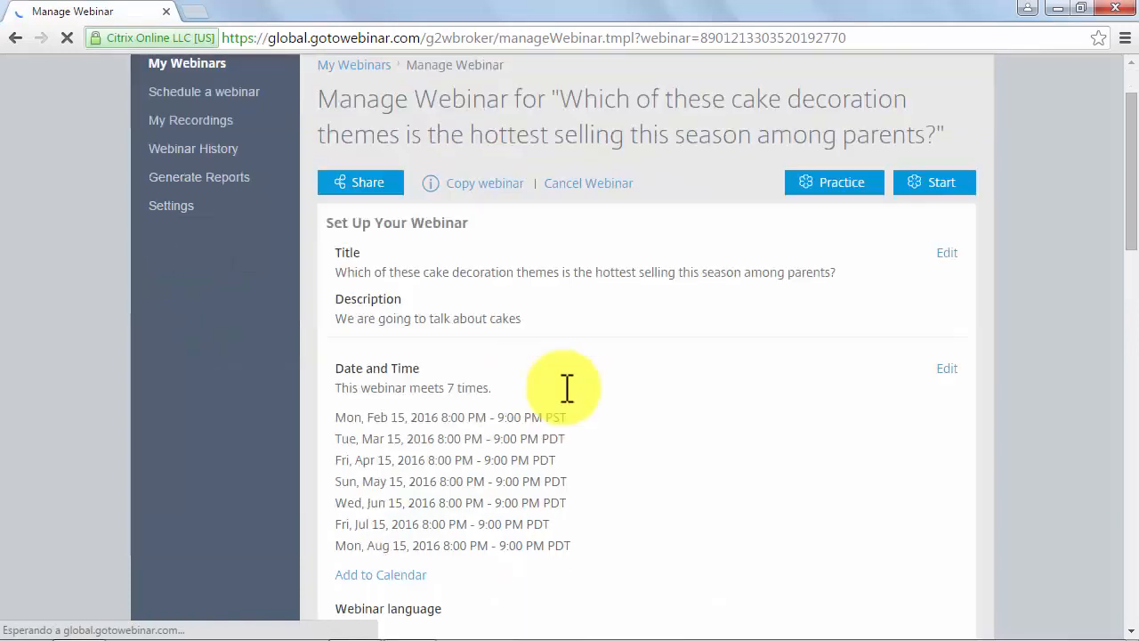
{"action": "scroll", "coordinate": [567, 389], "scroll_direction": "down", "scroll_amount": 2}
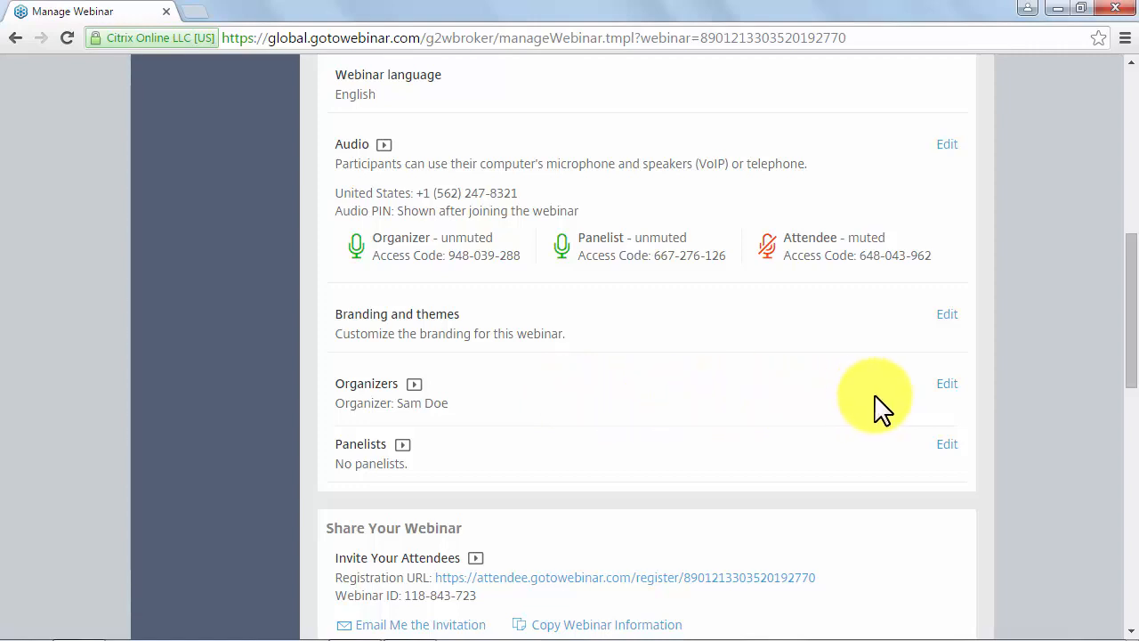
{"action": "left_click", "coordinate": [945, 385]}
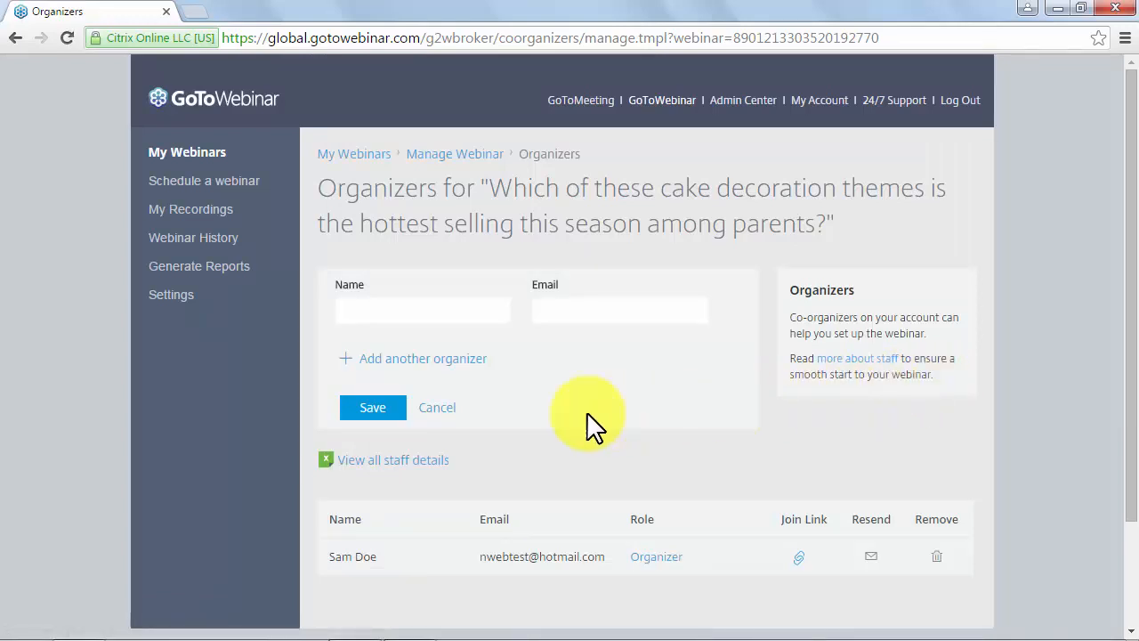
- Add a co-organizer with their full name and e-mail, save, and return to Manage Webinar
{"action": "left_click", "coordinate": [480, 312]}
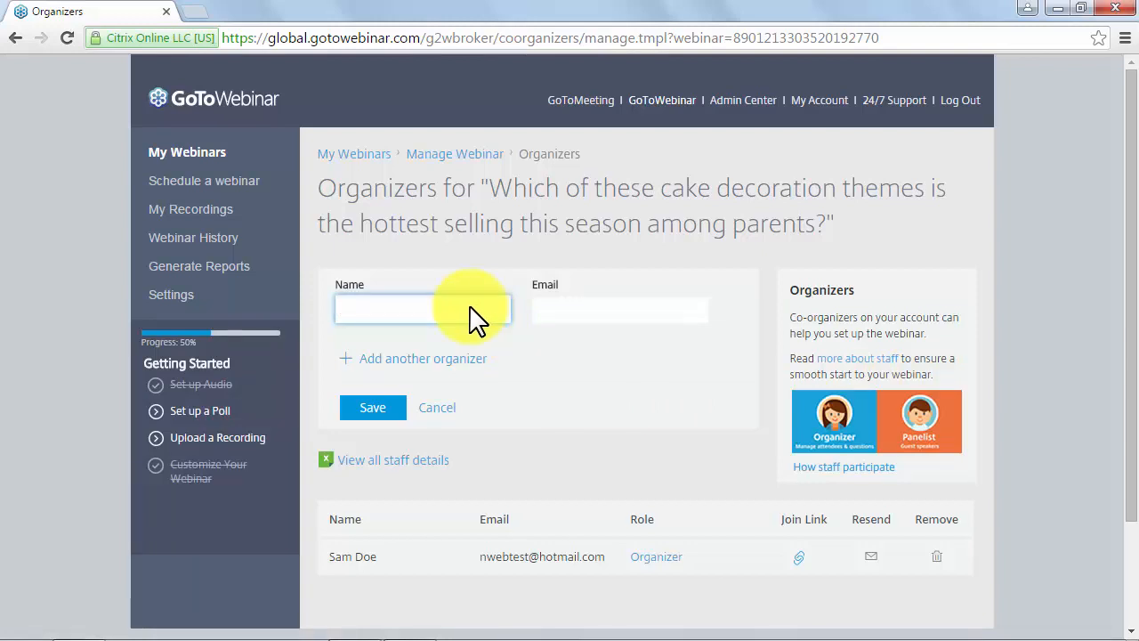
{"action": "type", "text": "jane doe"}
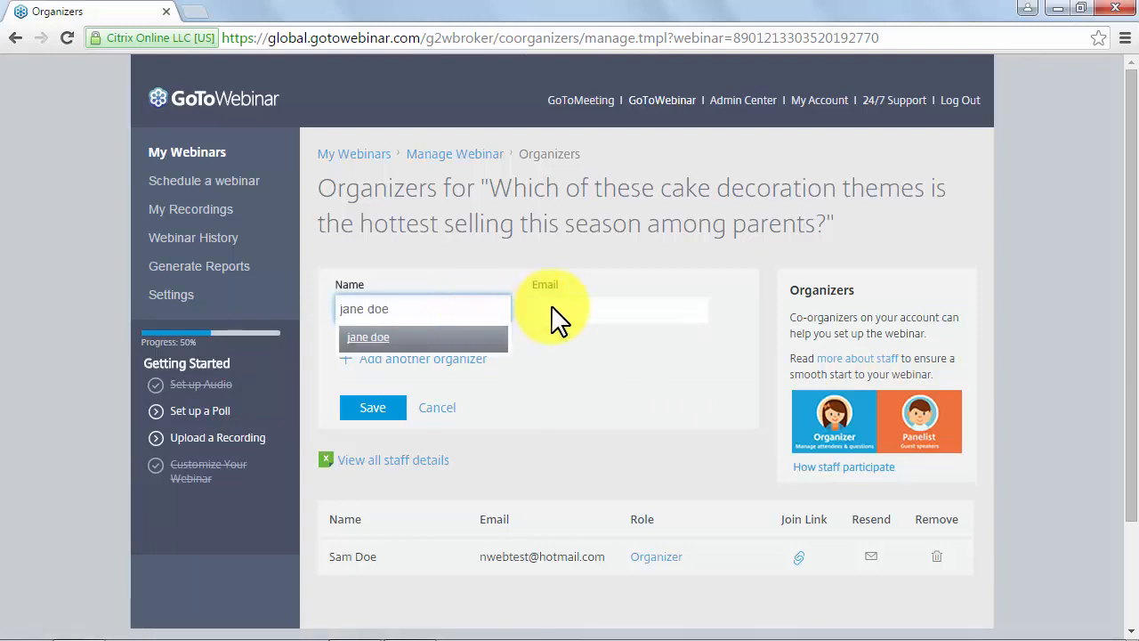
{"action": "left_click", "coordinate": [567, 309]}
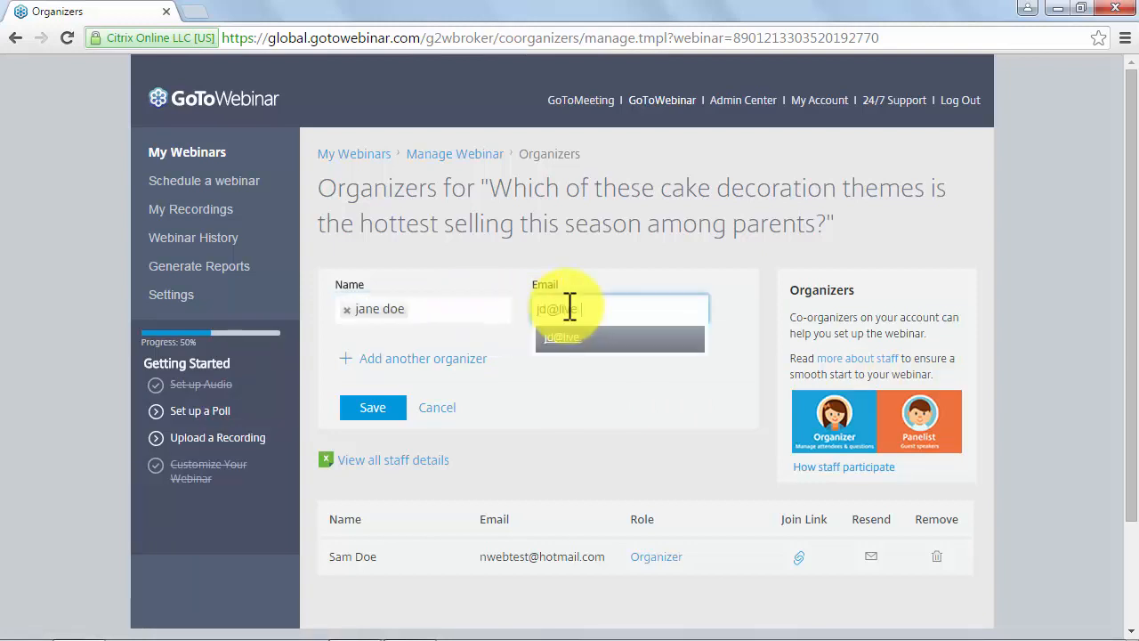
{"action": "left_click", "coordinate": [562, 338]}
{"action": "left_click", "coordinate": [378, 416]}
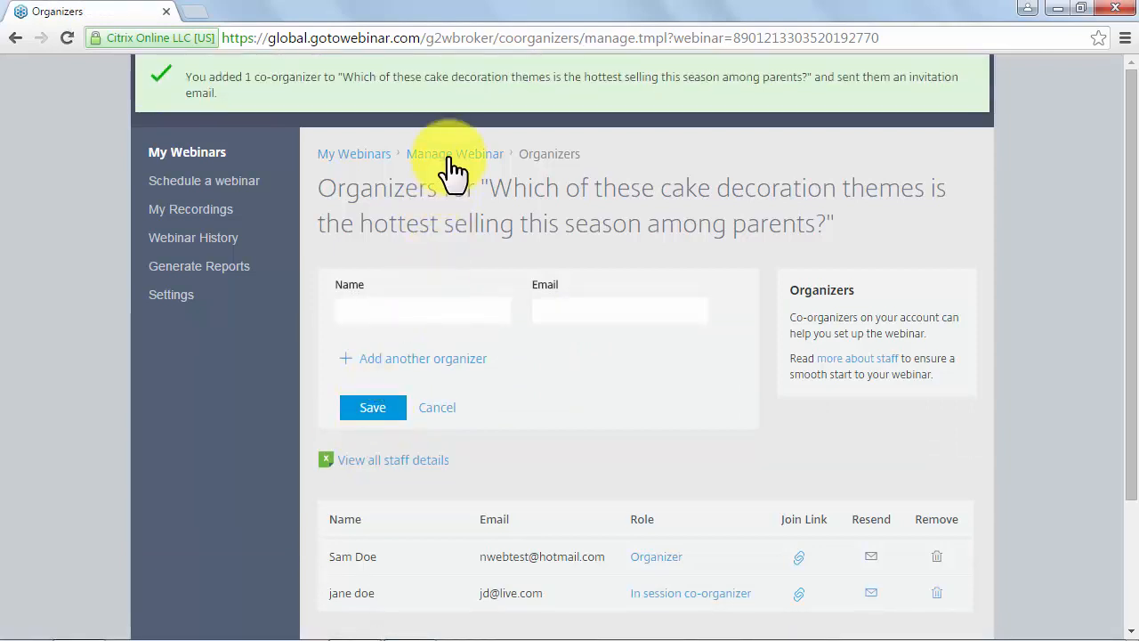
{"action": "left_click", "coordinate": [450, 164]}
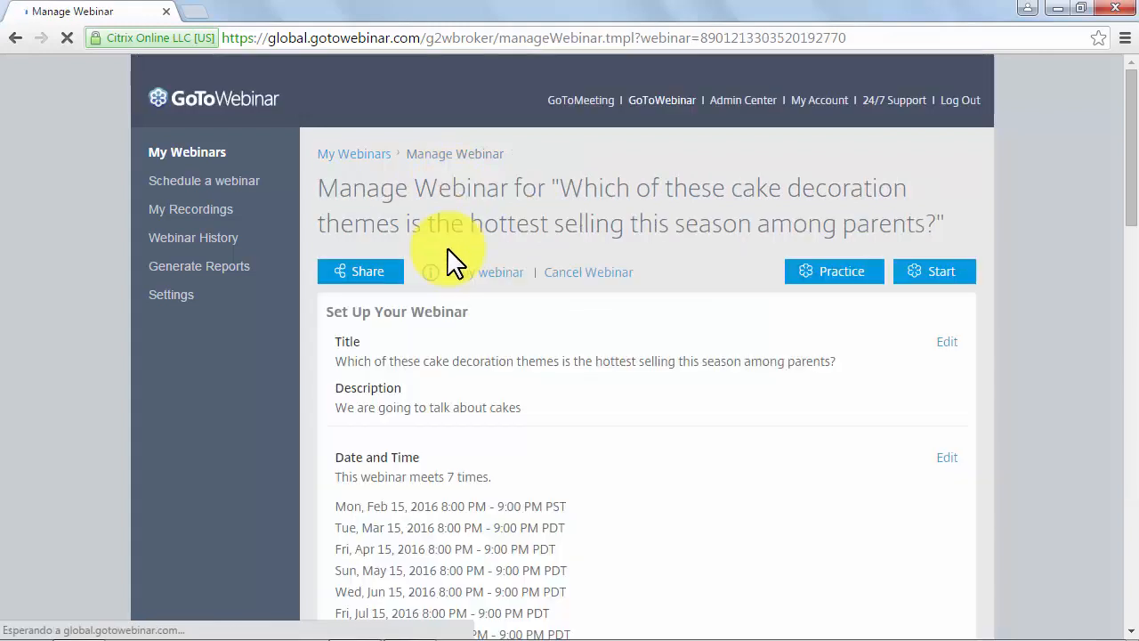
- Scroll the Manage Webinar overview down to Panelists and open its edit page
{"action": "scroll", "coordinate": [454, 263], "scroll_direction": "down", "scroll_amount": 4}
{"action": "scroll", "coordinate": [451, 259], "scroll_direction": "down", "scroll_amount": 2}
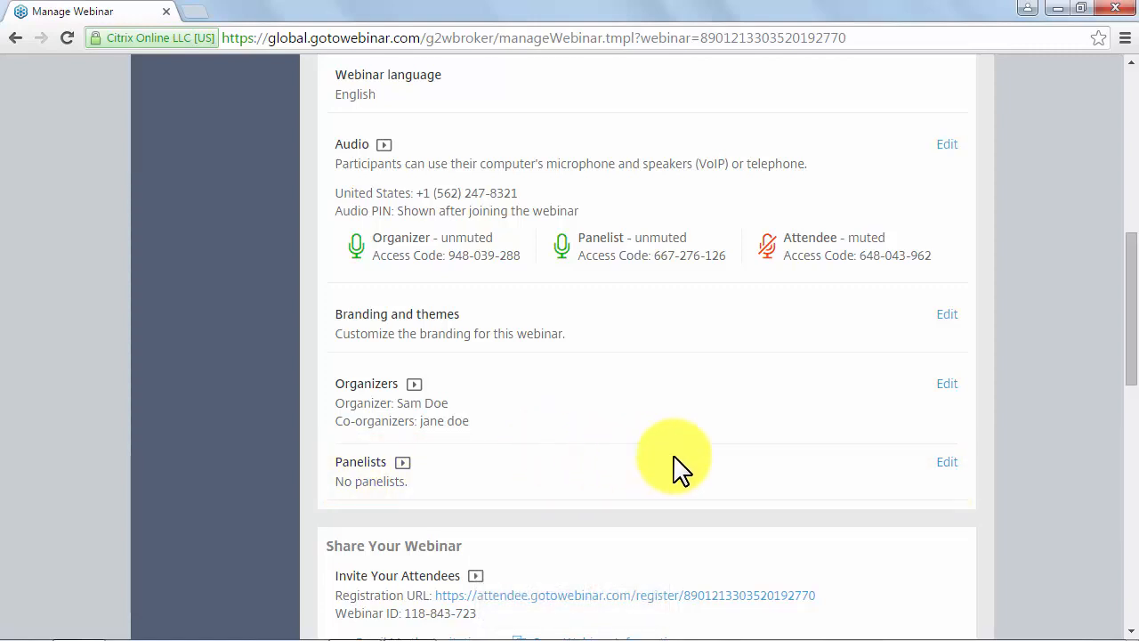
{"action": "left_click", "coordinate": [945, 464]}
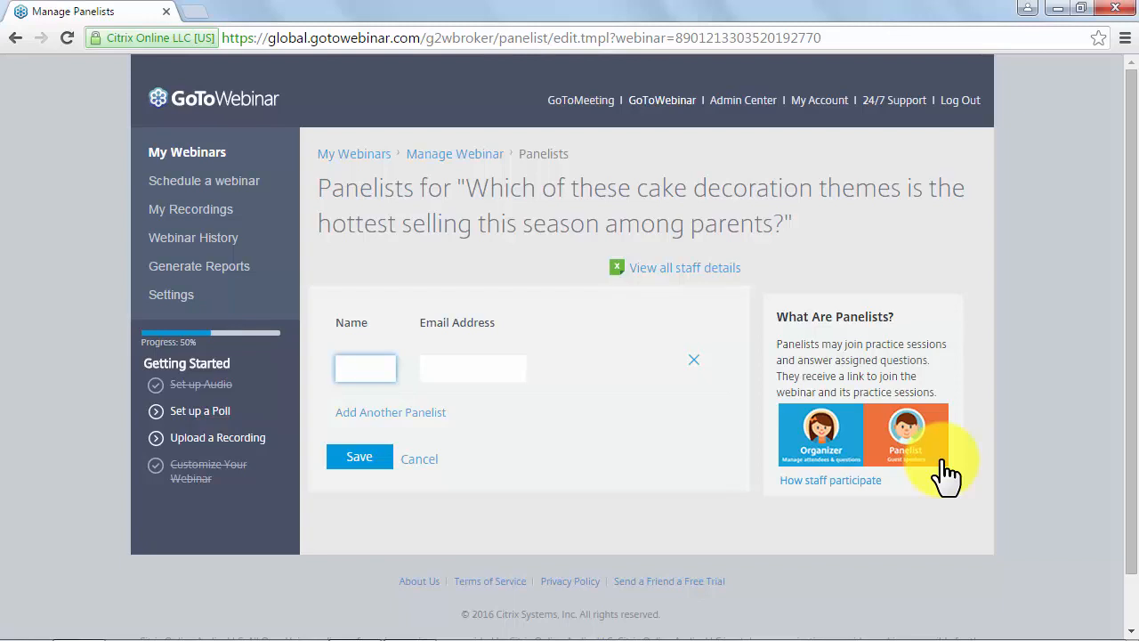
- Enter the panelist's full name and e-mail address and save the new panelist
{"action": "left_click", "coordinate": [367, 370]}
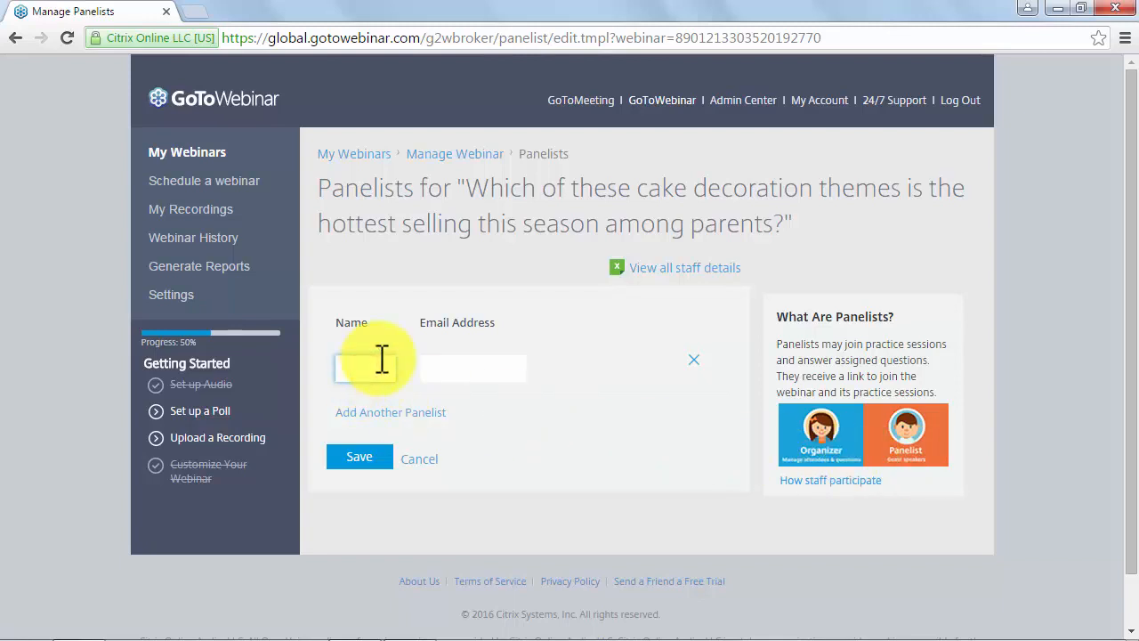
{"action": "type", "text": "samy d"}
{"action": "left_click", "coordinate": [455, 365]}
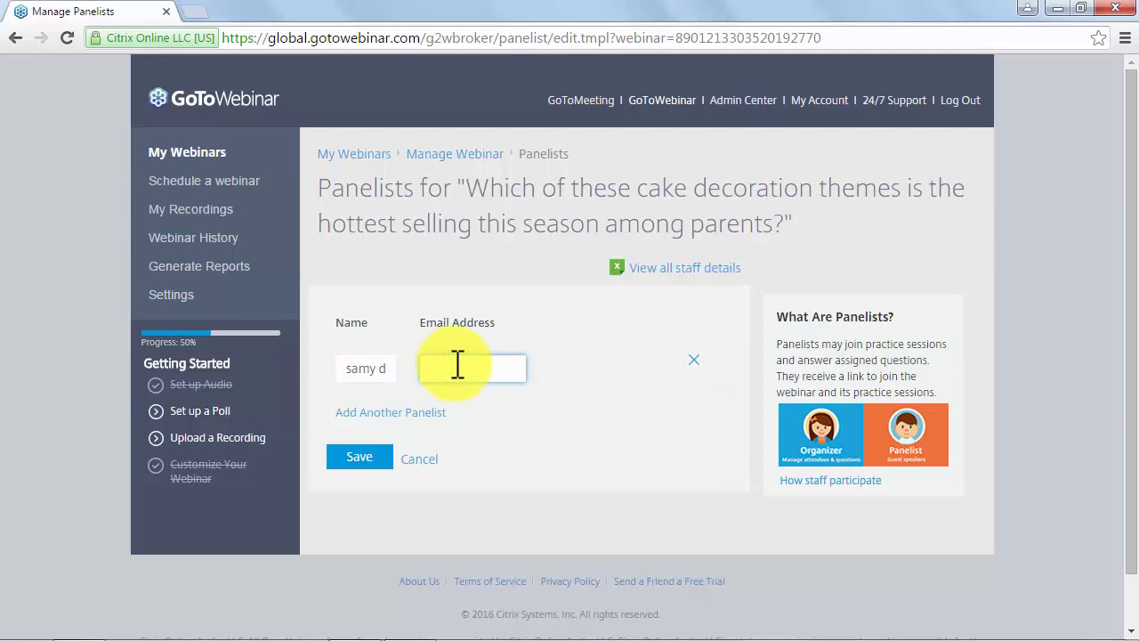
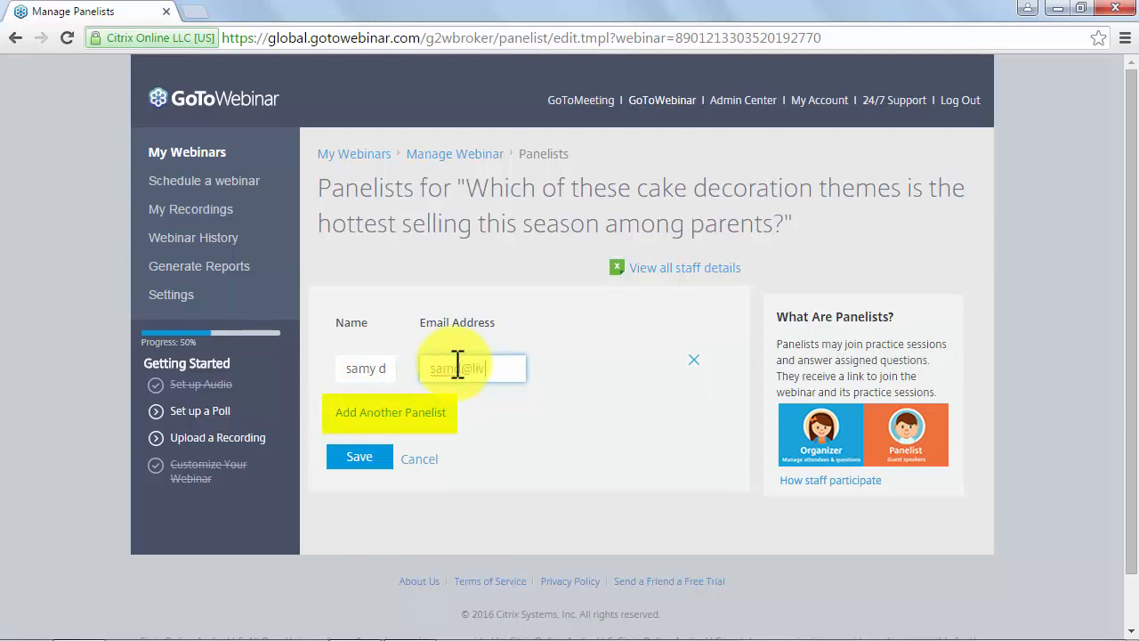
{"action": "left_click", "coordinate": [362, 458]}
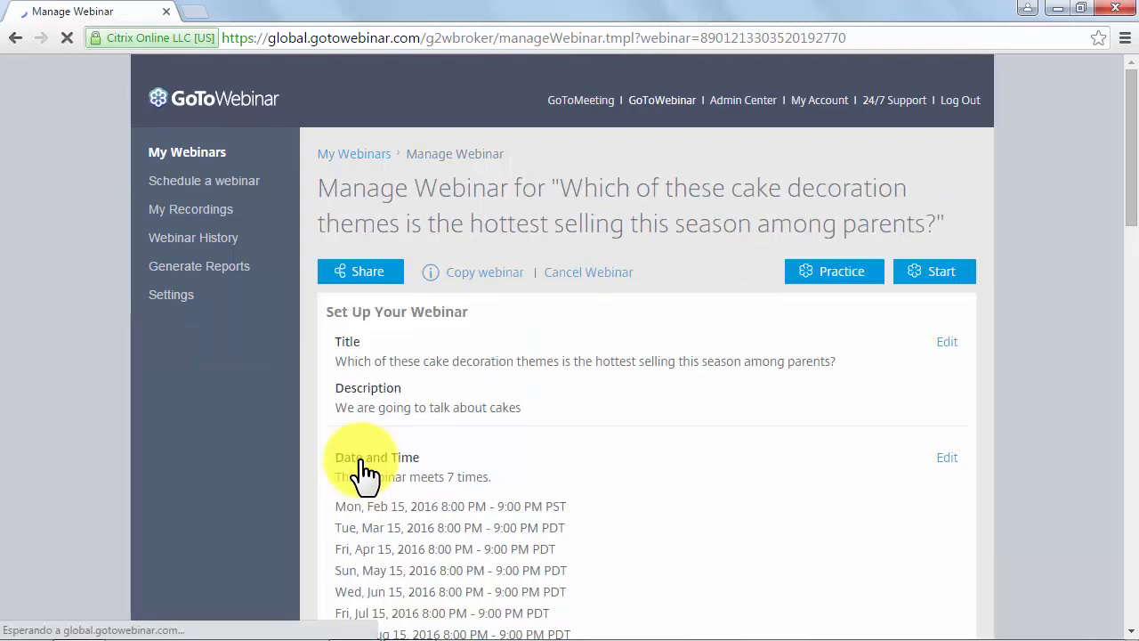